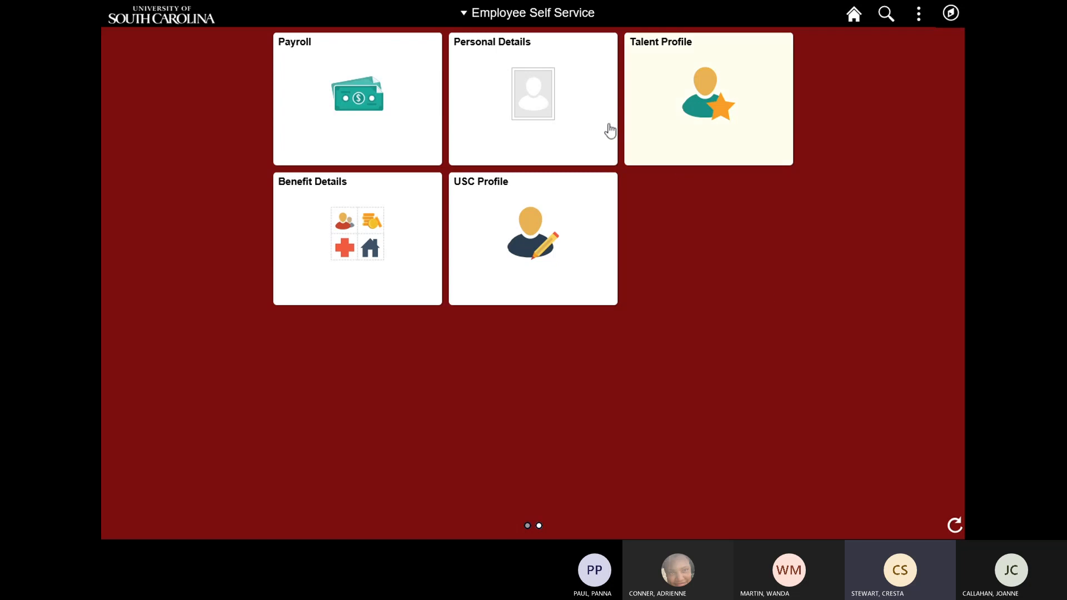
Step: Switch to the My Workplace homepage and open the ePAF Homepage
left_click(464, 15)
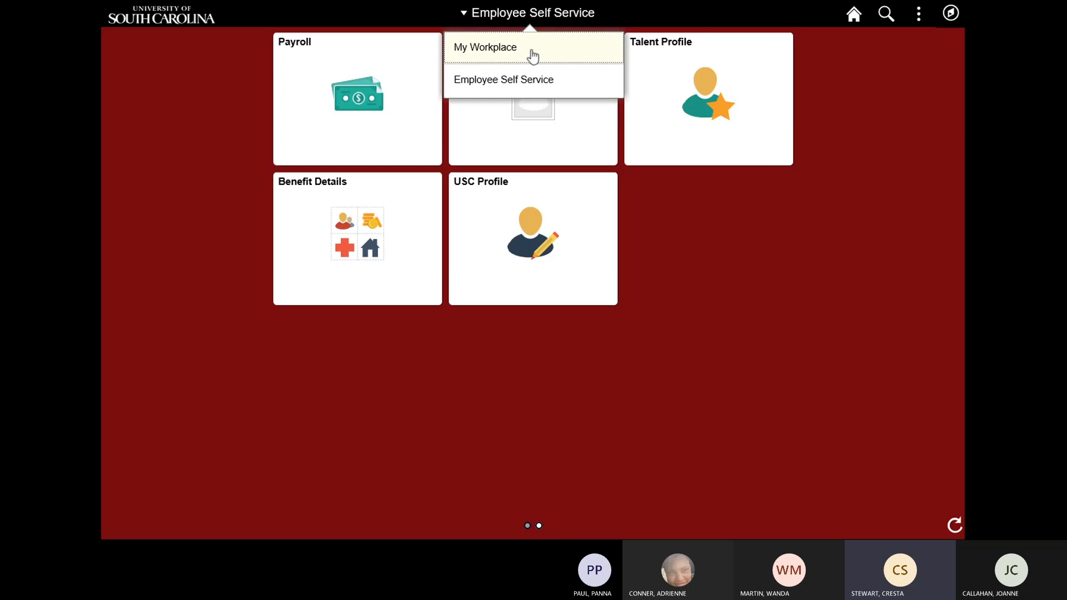
left_click(532, 55)
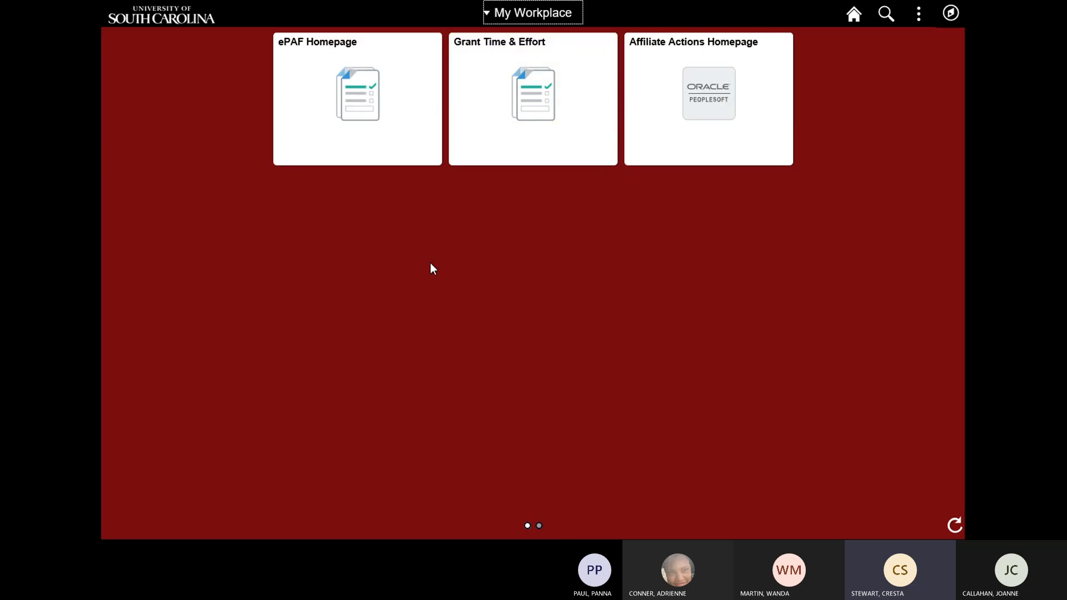
left_click(371, 143)
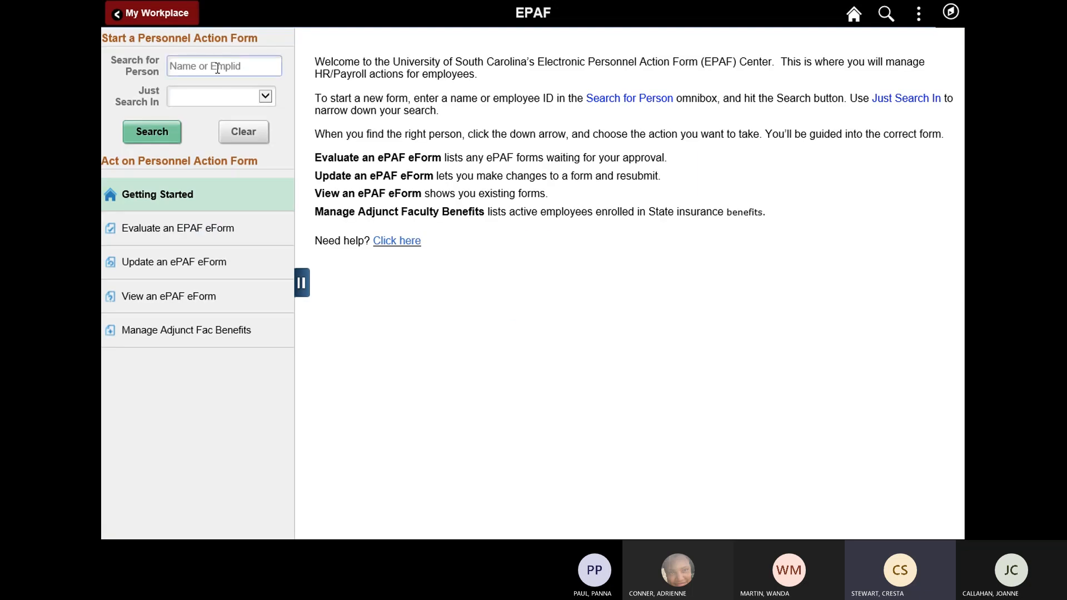
Step: Search for the person by employee ID and start an Account Funding Change for the primary Associate Professor job
left_click(217, 68)
type("U00000111")
left_click(153, 134)
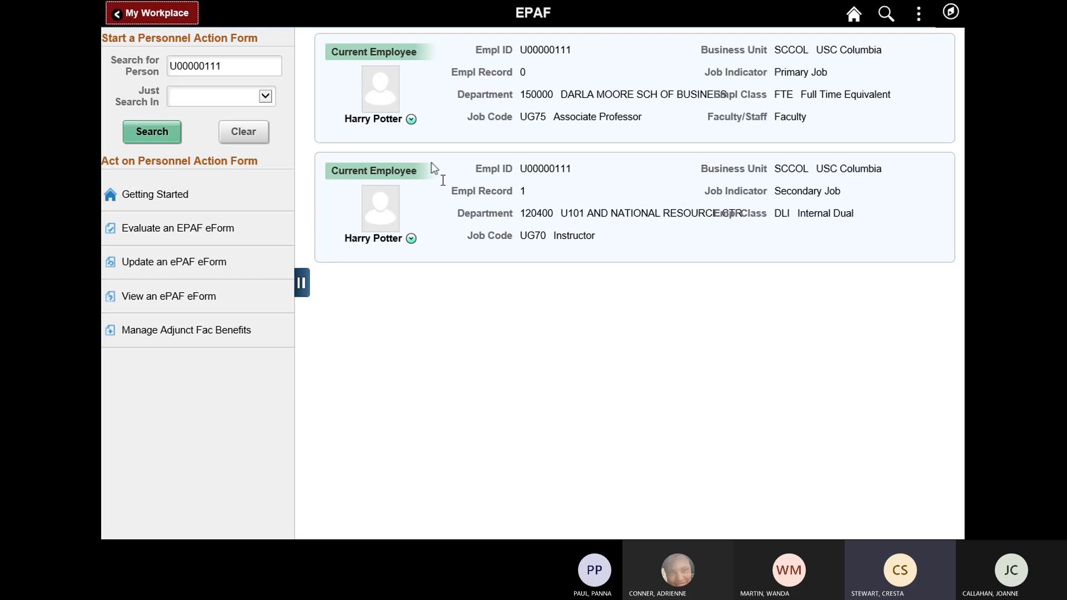
left_click(411, 120)
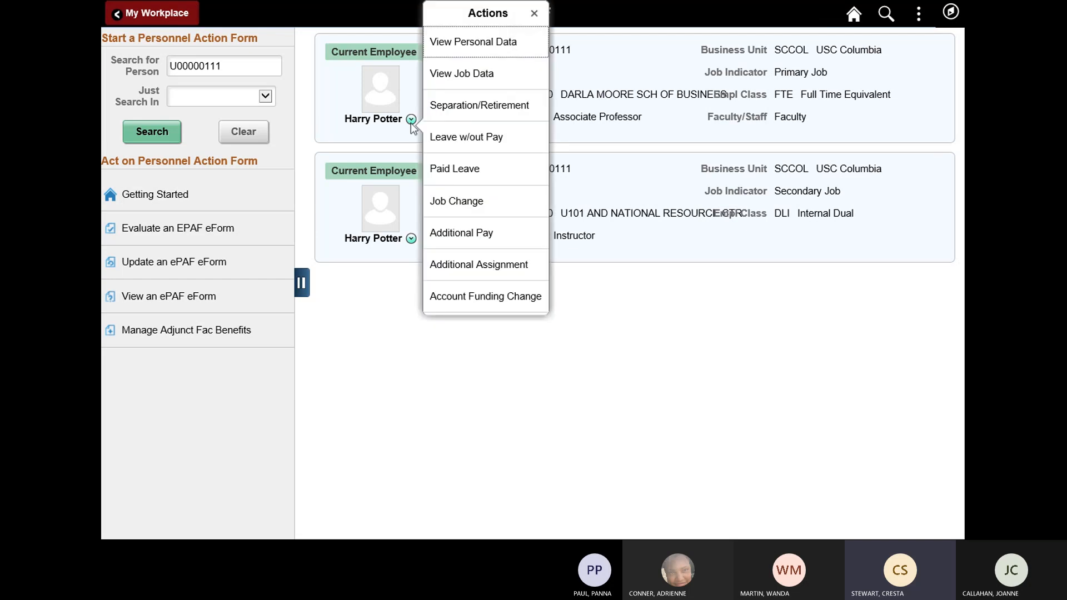
left_click(510, 305)
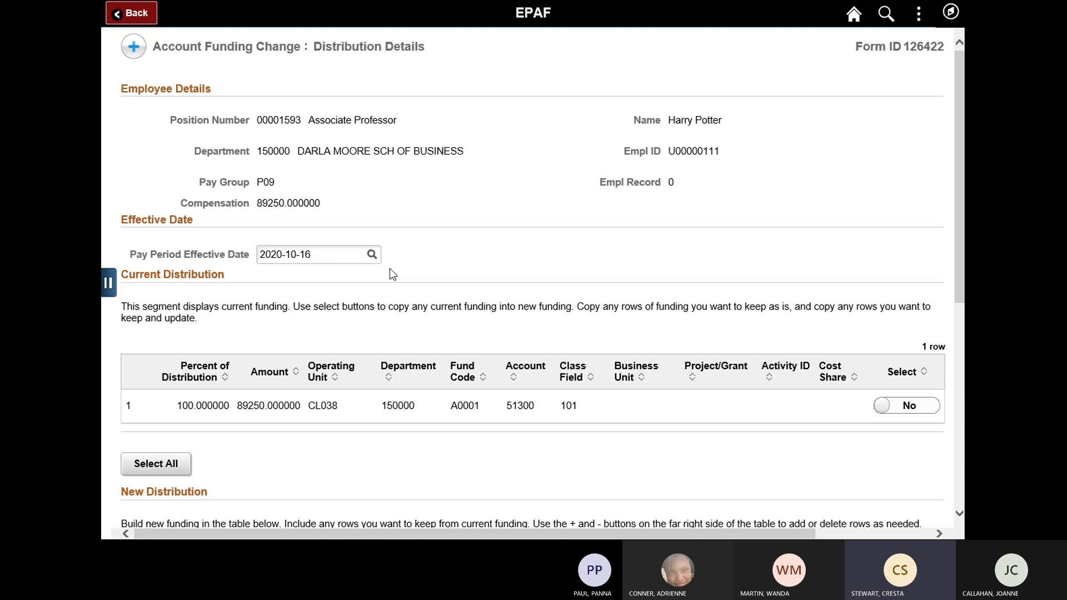
Step: Set the Pay Period Effective Date to 2020-11-01 and select the current distribution row for copying into the new distribution
left_click(371, 255)
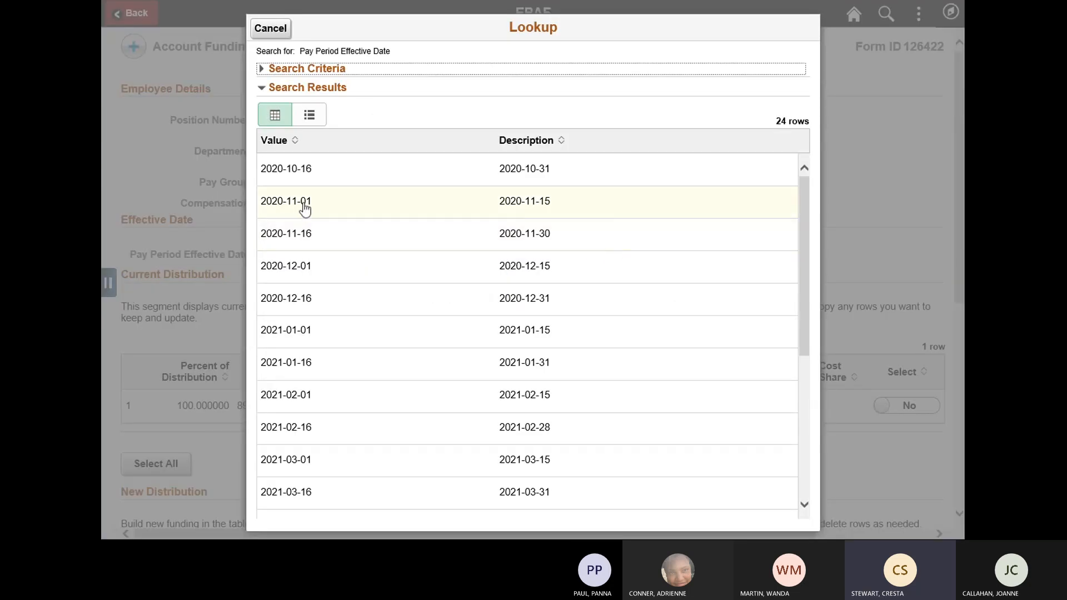
left_click(304, 205)
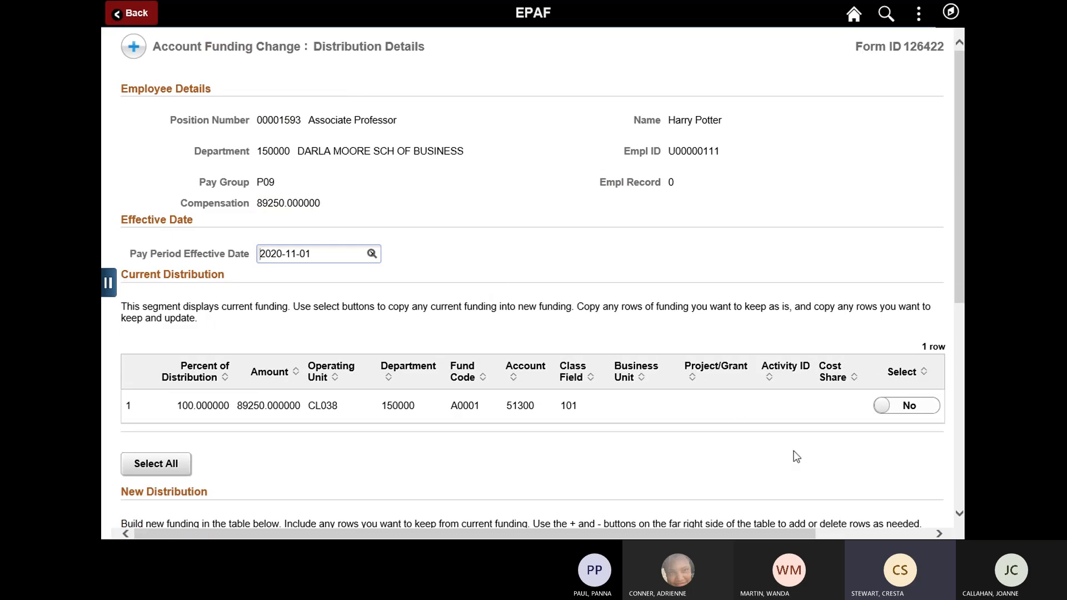
left_click(908, 412)
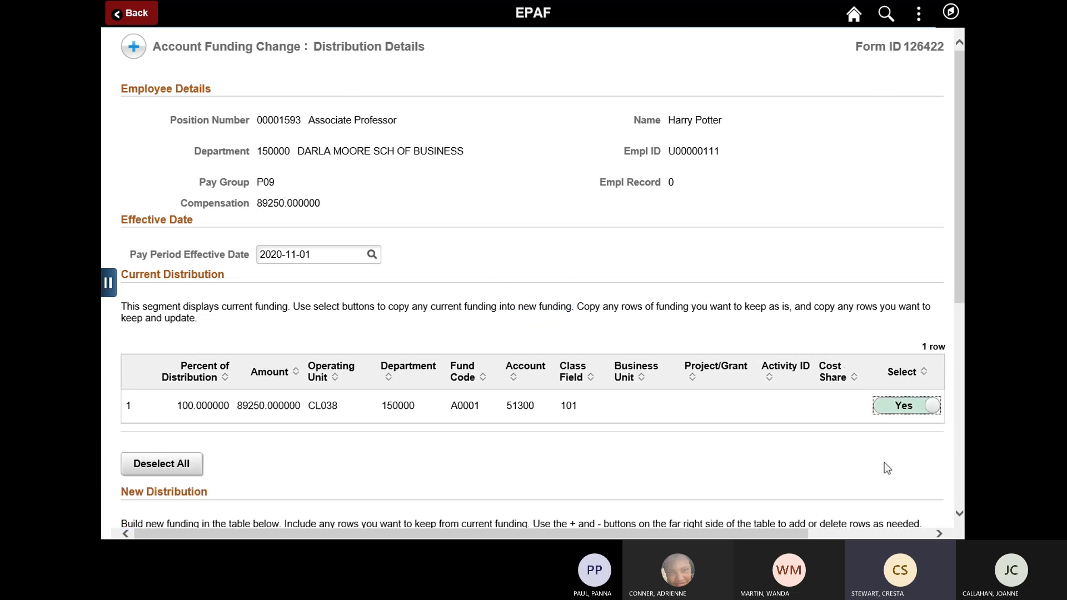
Step: Open the chartstring selection for the first new distribution row and clear its Fund Code and Class Field
scroll(886, 468, "down", 5)
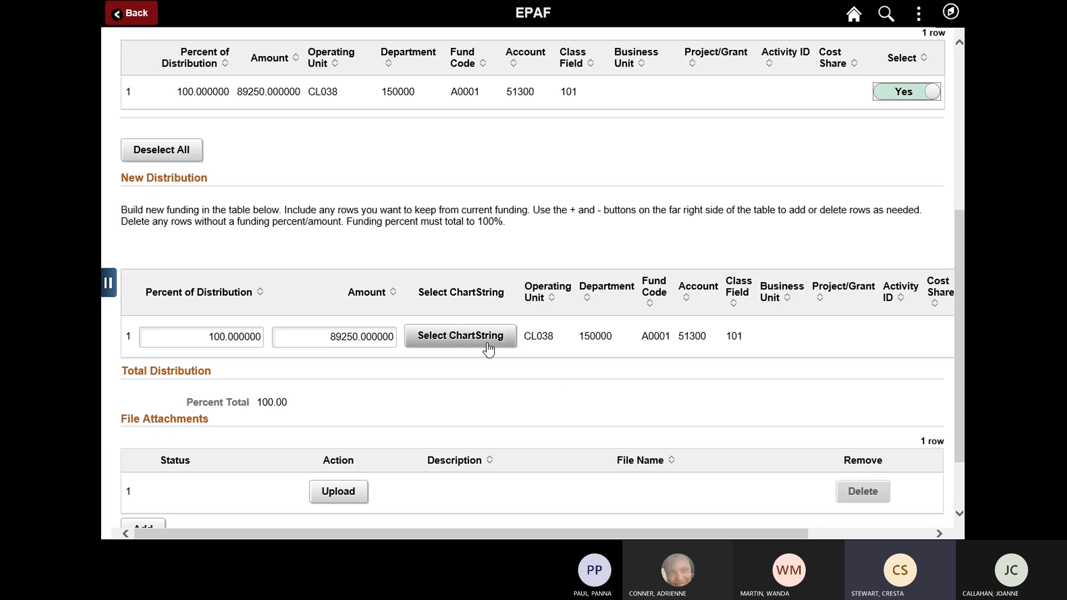
left_click(487, 346)
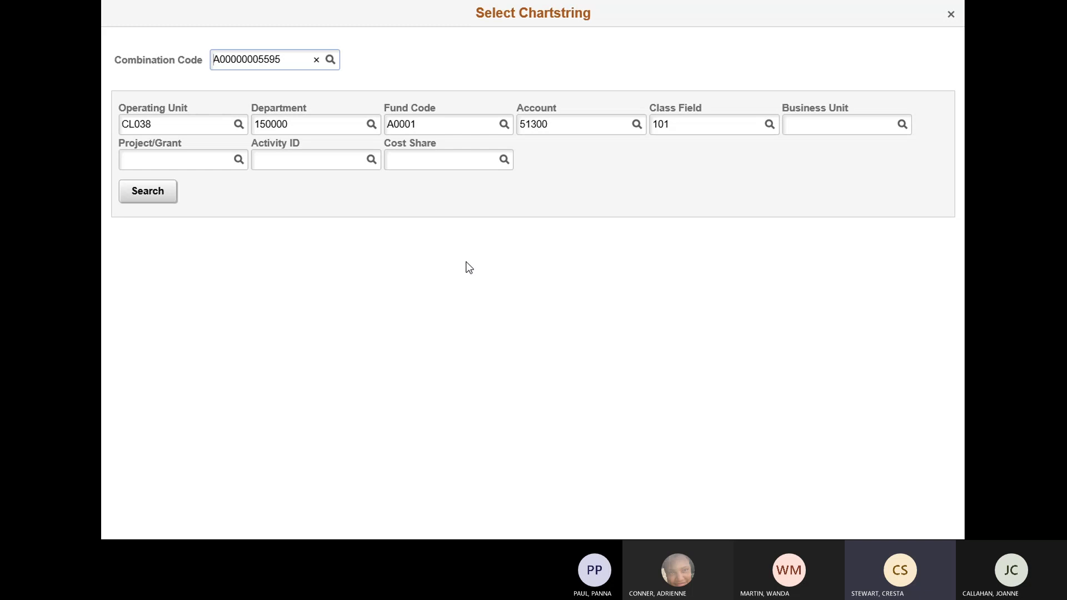
left_click(428, 124)
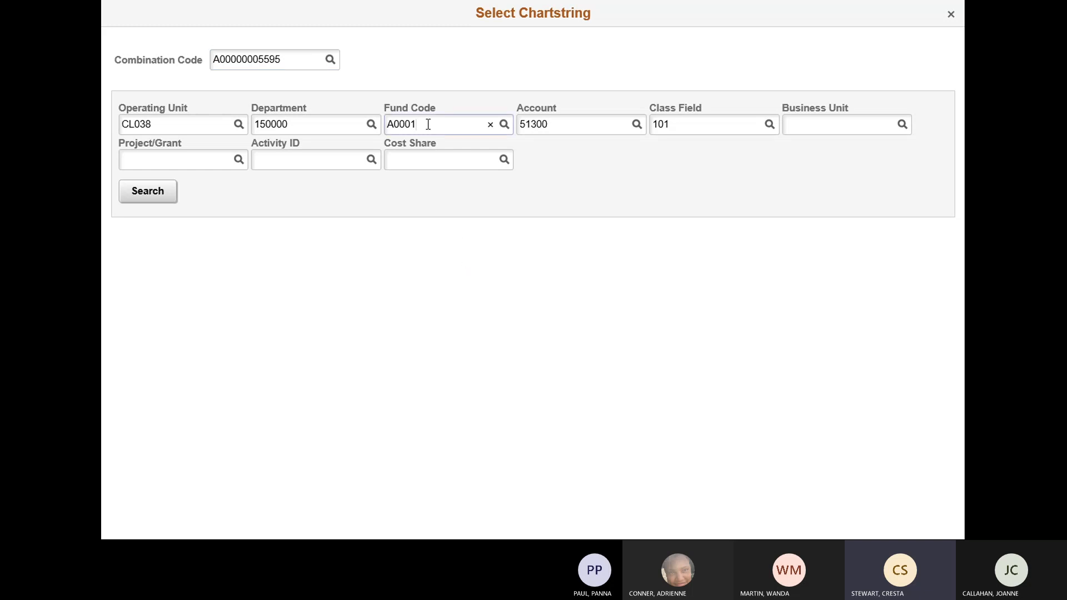
key("BackSpace")
key("BackSpace")
key("BackSpace")
key("BackSpace")
key("BackSpace")
left_click(726, 124)
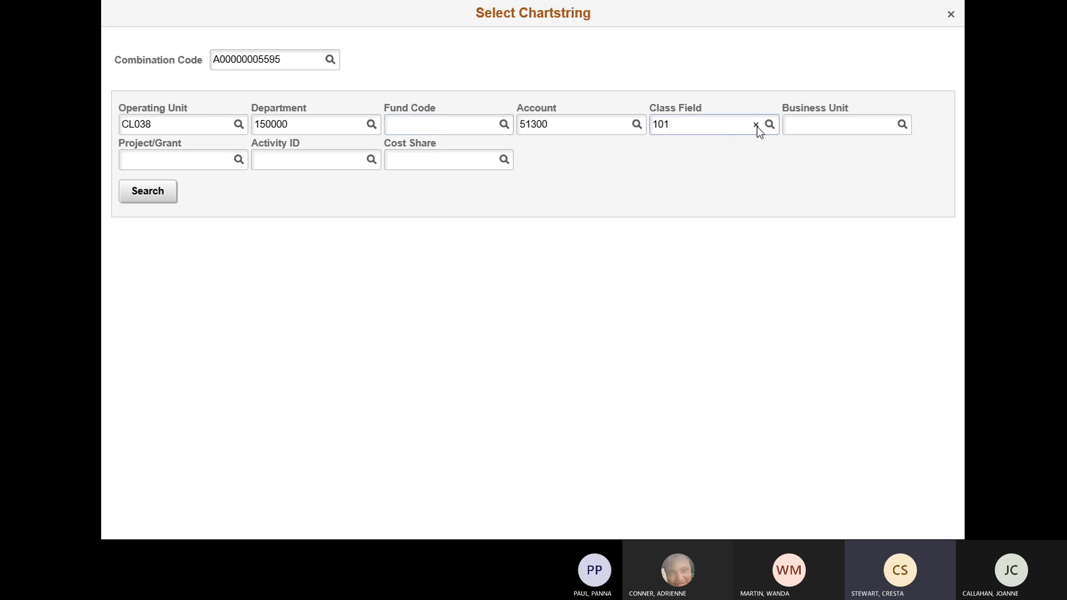
left_click(756, 126)
left_click(297, 122)
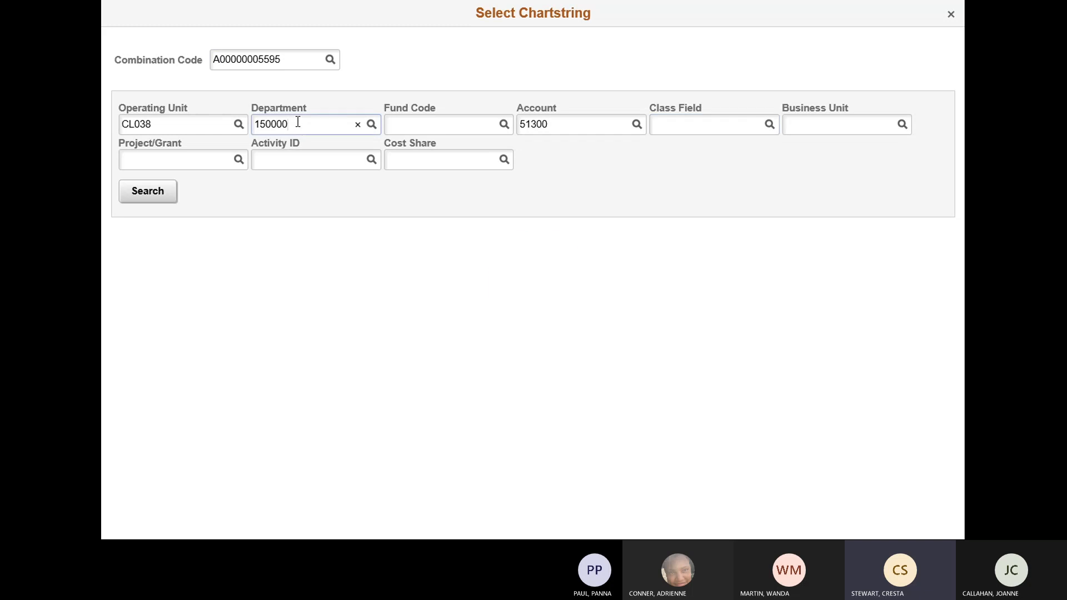
key("BackSpace")
key("BackSpace")
key("BackSpace")
key("BackSpace")
key("BackSpace")
key("BackSpace")
type("1500")
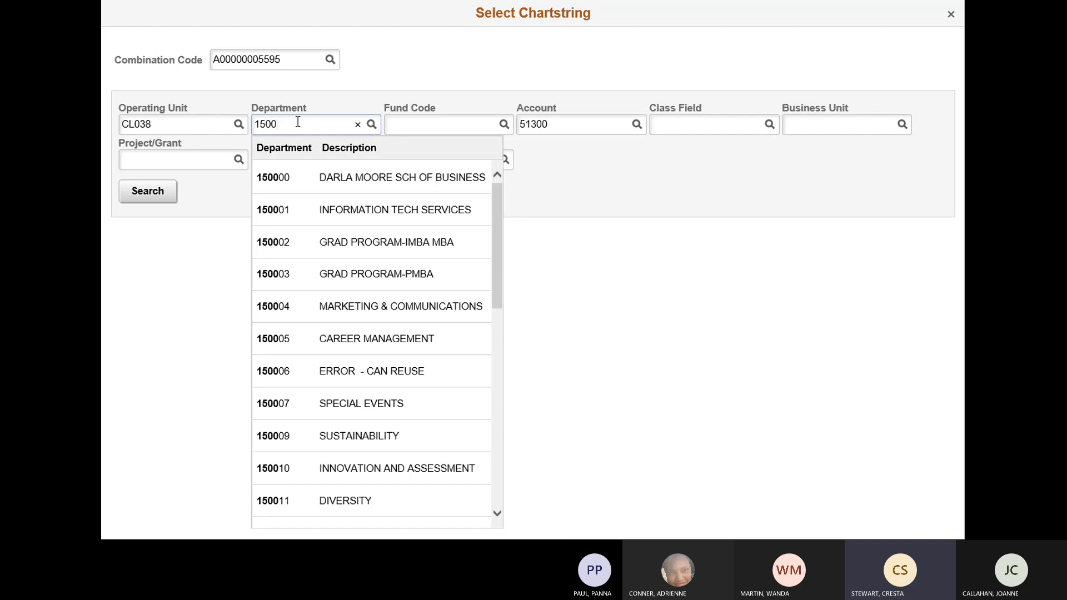
left_click(342, 244)
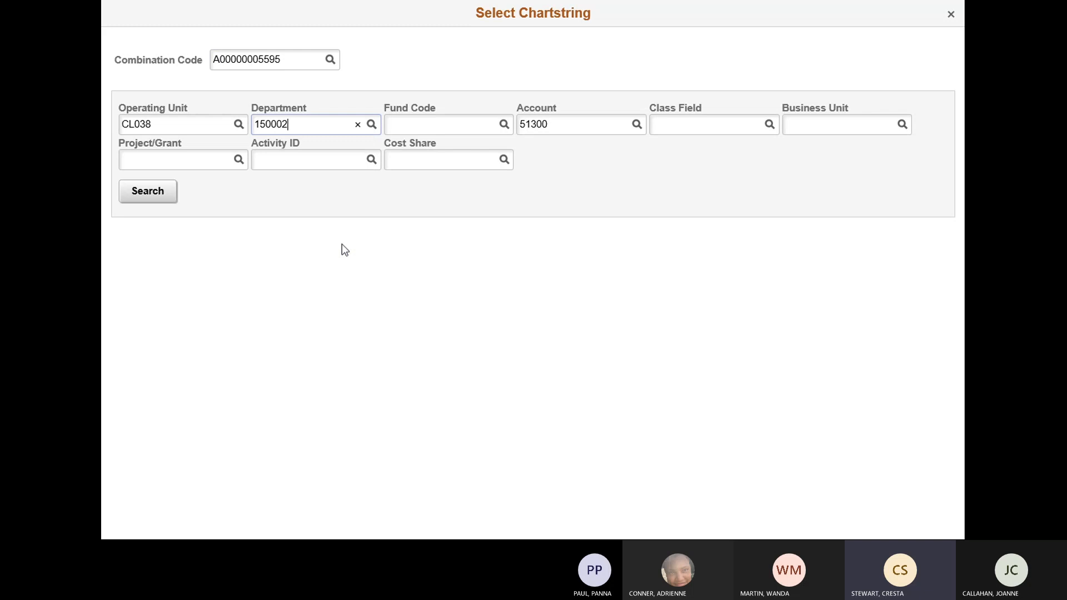
left_click(162, 197)
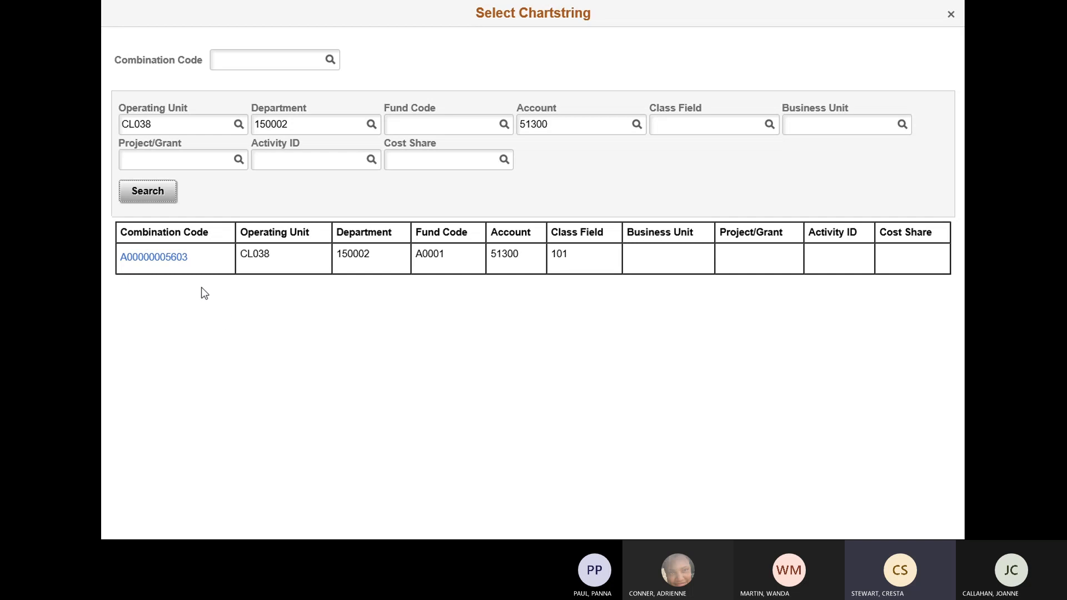
left_click(170, 261)
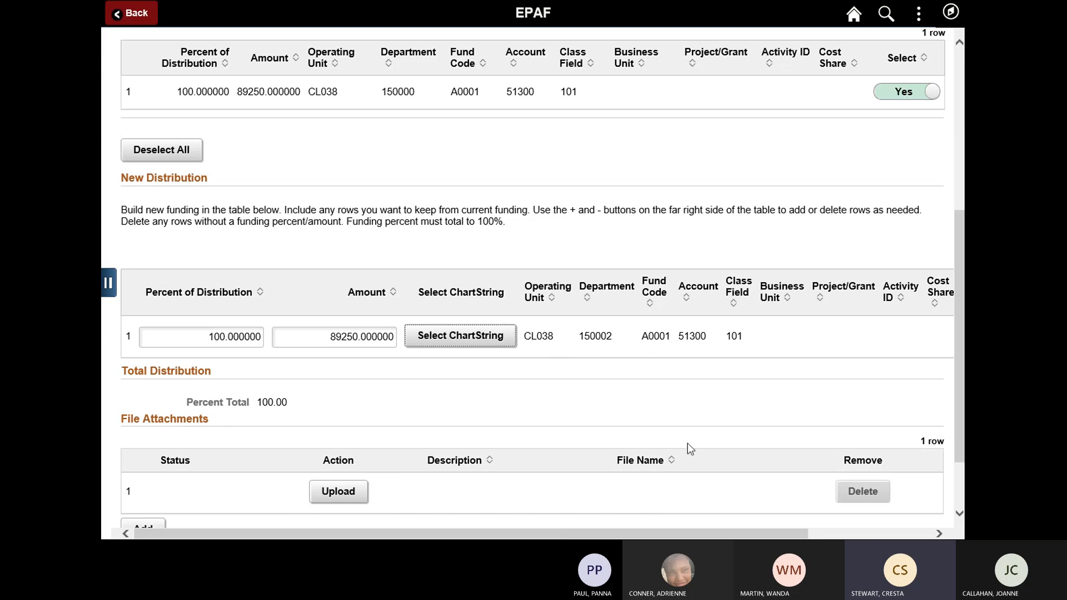
Step: Insert a second row in the new distribution and open its chartstring selection
left_click_drag(626, 534, 748, 535)
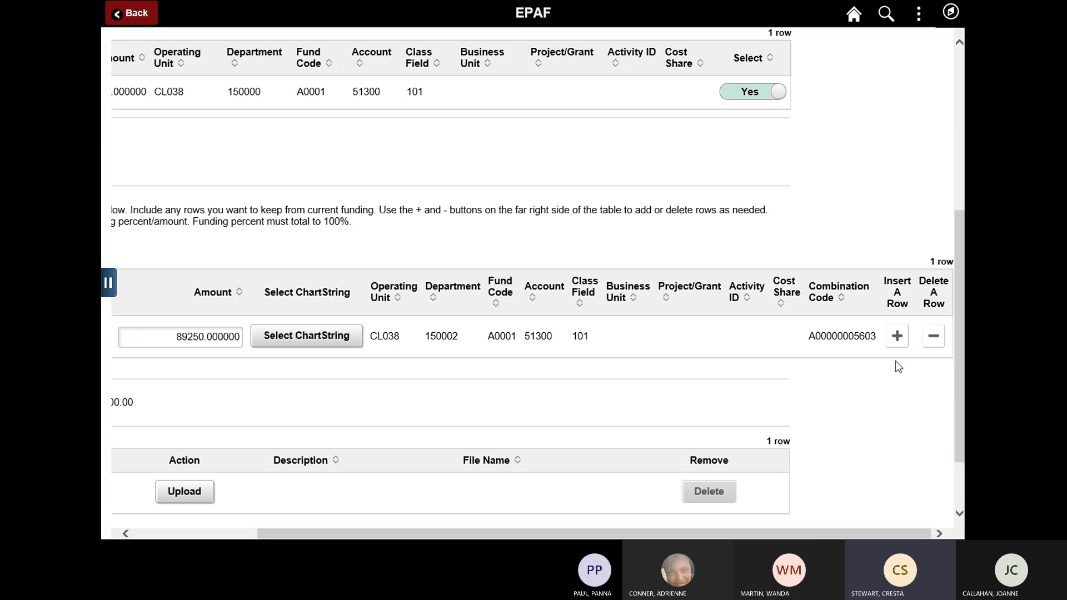
left_click(897, 337)
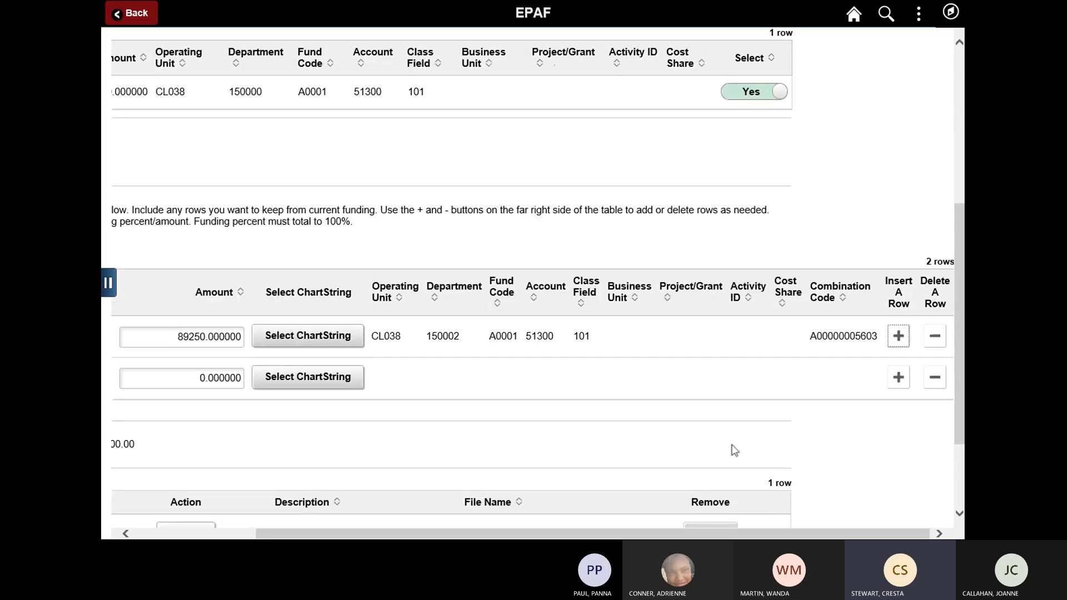
left_click(325, 382)
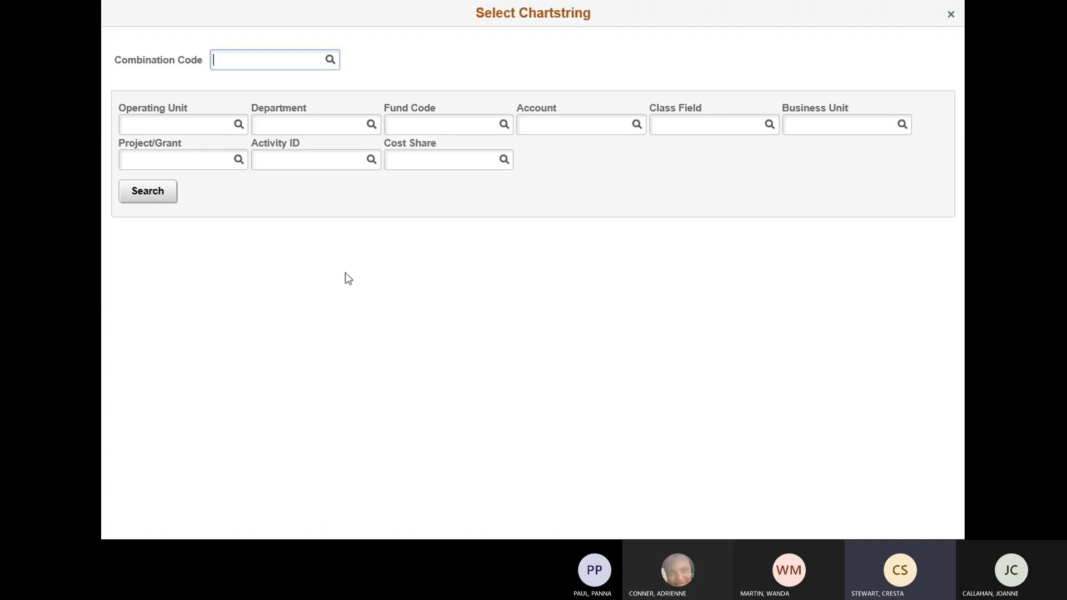
left_click(197, 123)
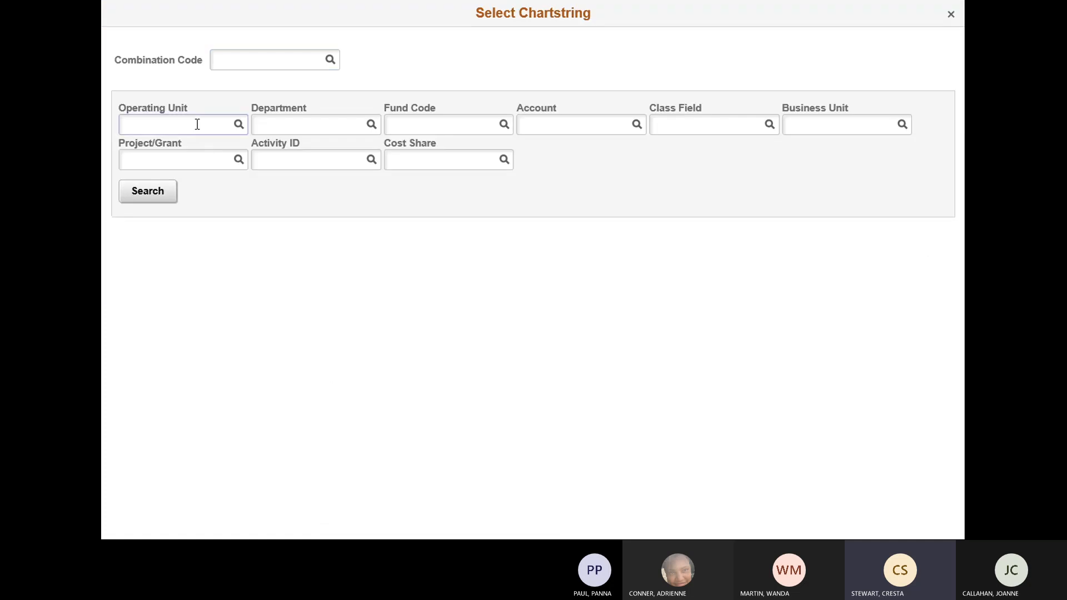
type("CL07")
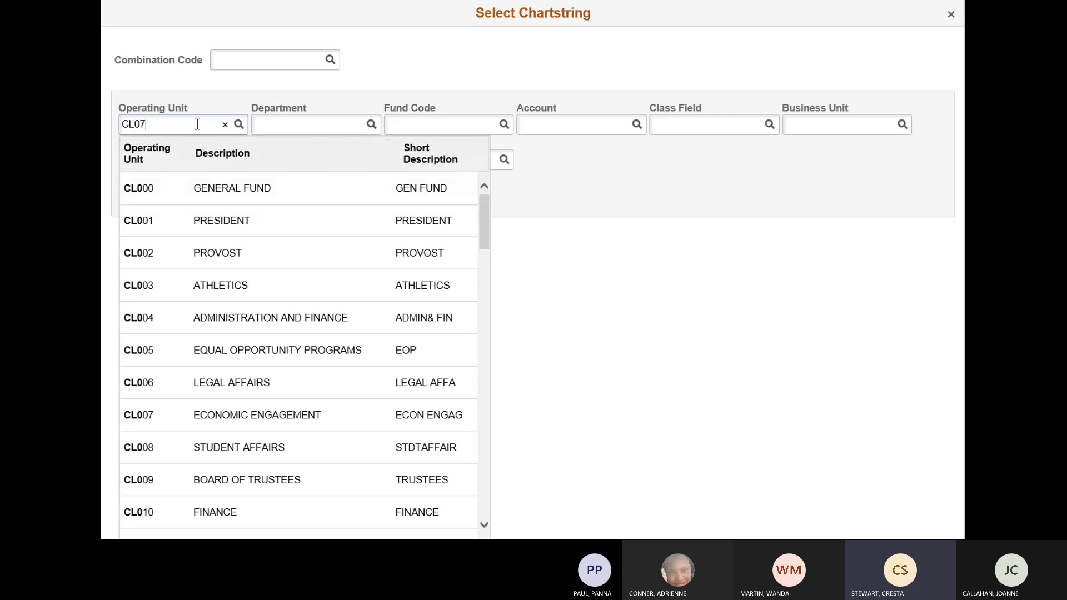
type("1")
left_click(280, 126)
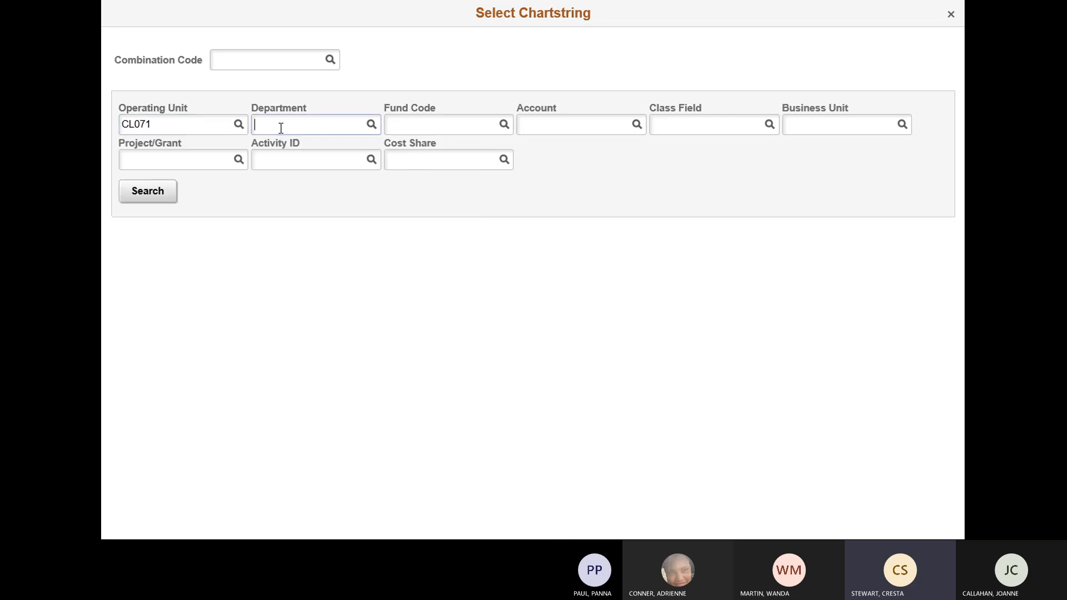
type("1000")
key("BackSpace")
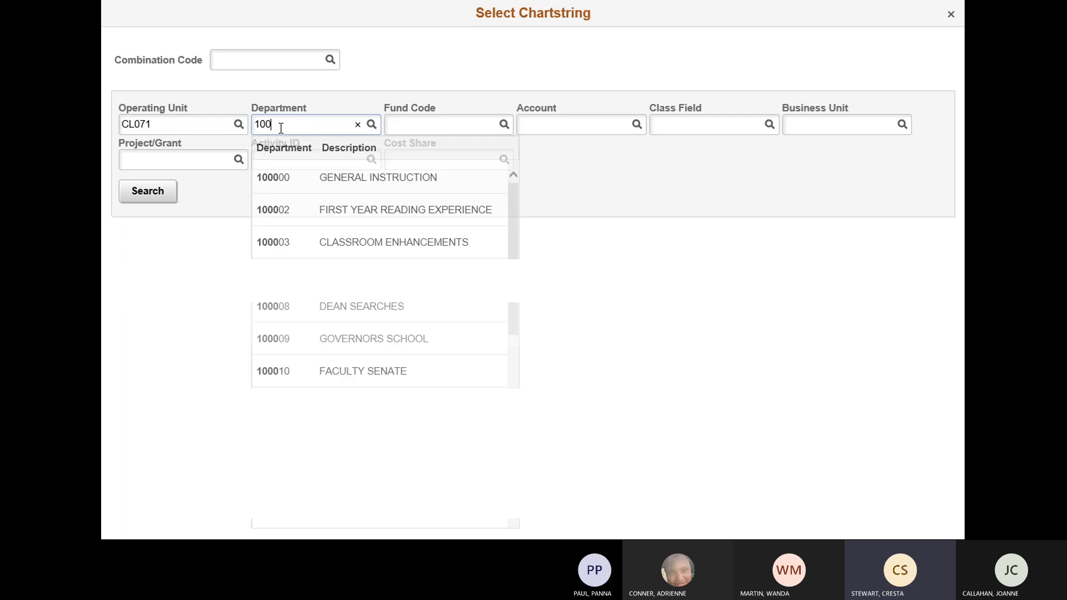
type("300")
left_click(536, 121)
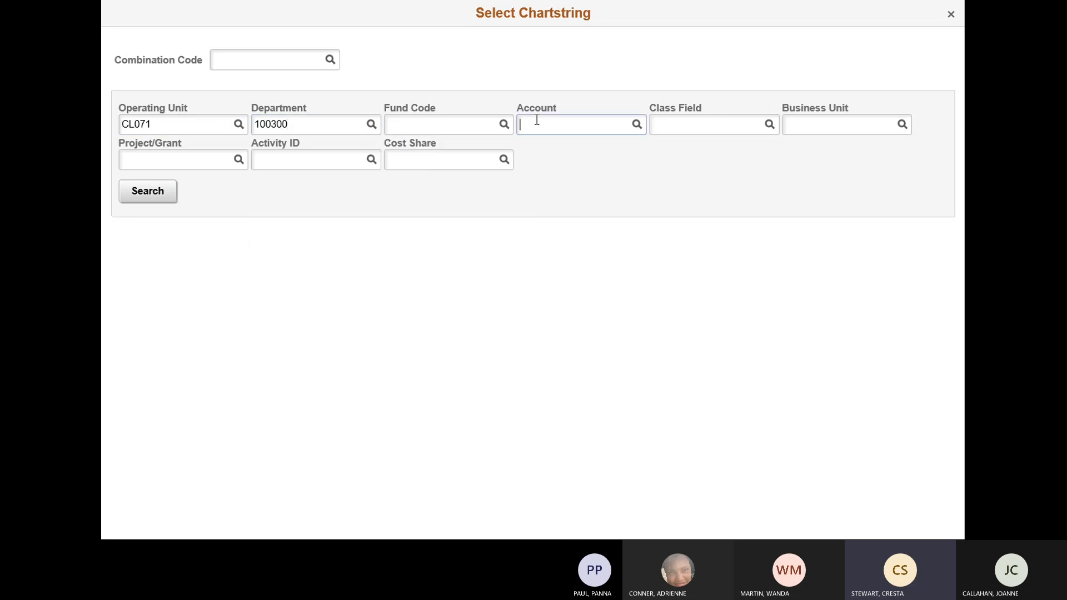
type("51300")
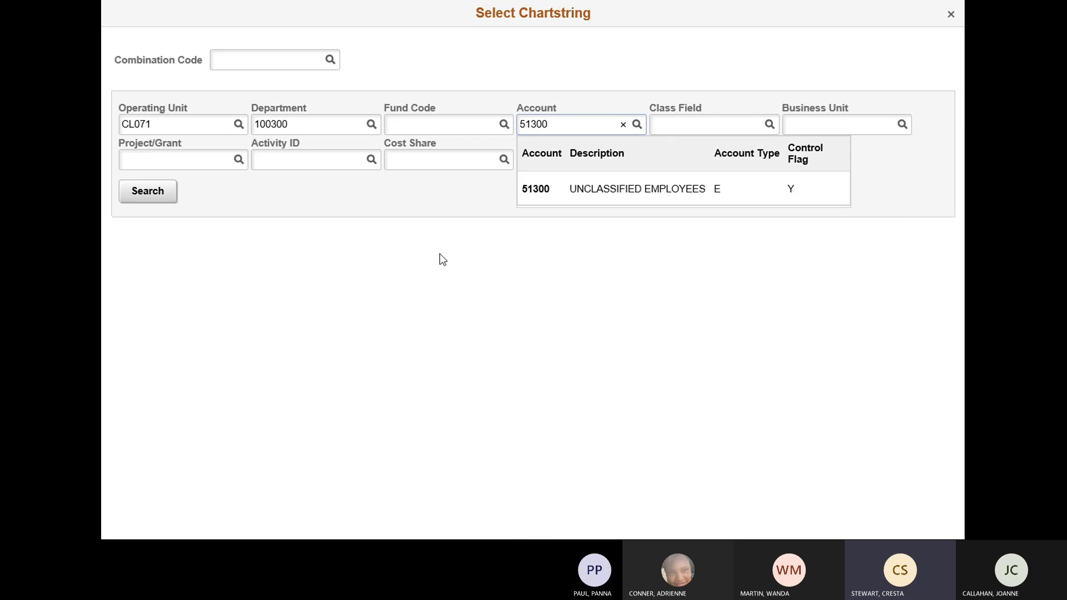
left_click(154, 195)
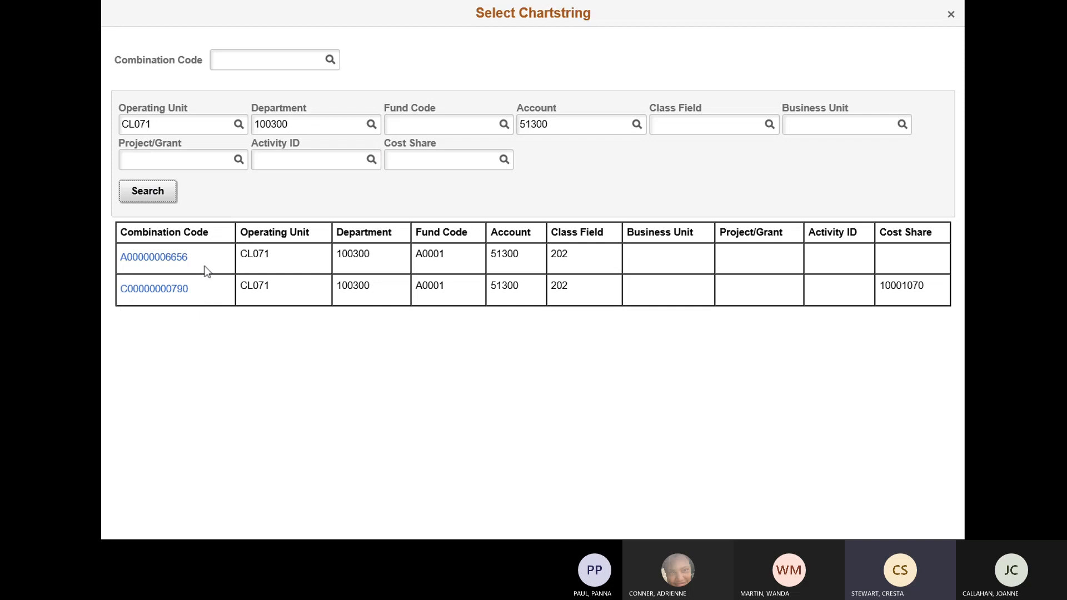
left_click(165, 260)
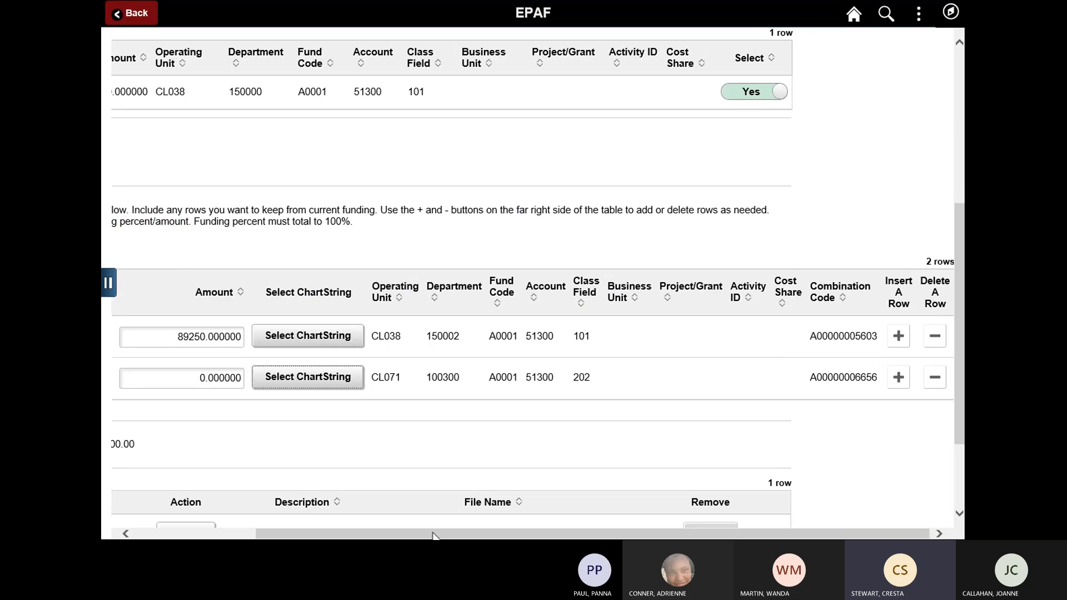
Step: Set the first new distribution row's Percent of Distribution to 50
left_click_drag(433, 534, 312, 534)
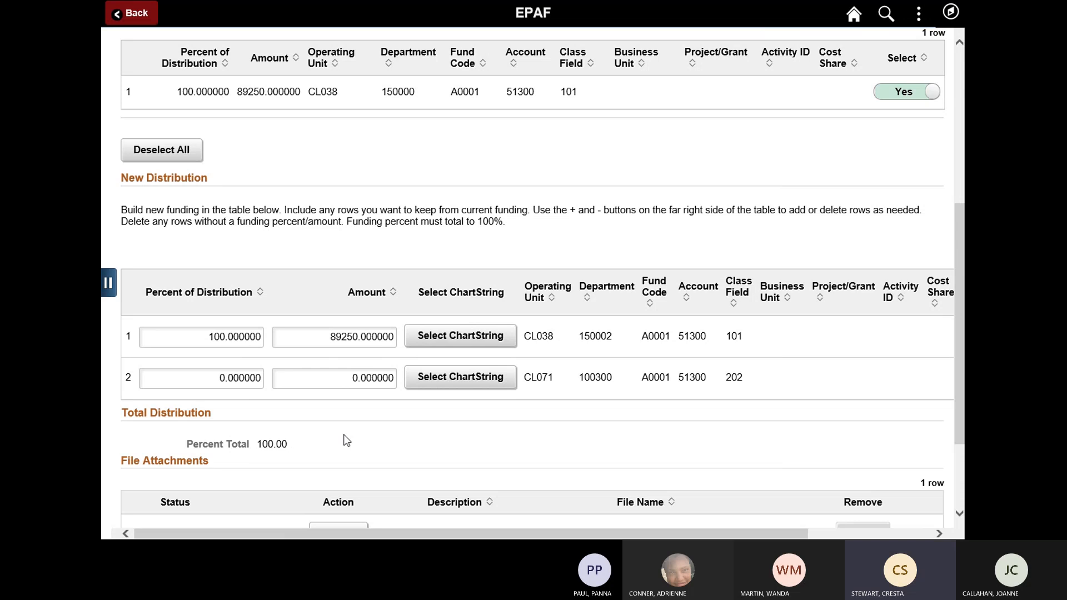
left_click(224, 333)
left_click(223, 334)
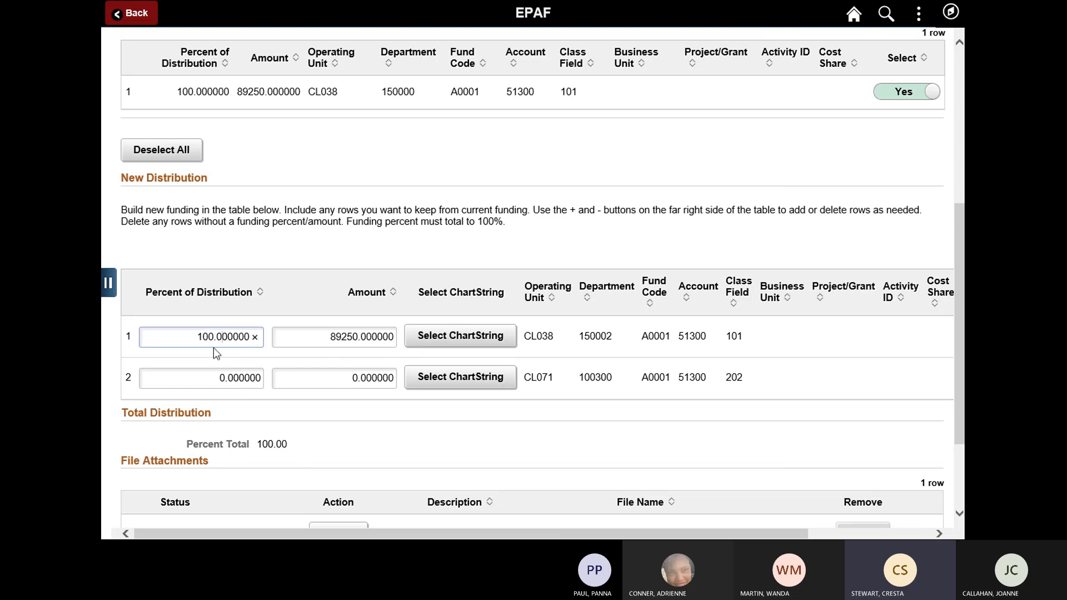
left_click(211, 337)
key("BackSpace")
key("BackSpace")
key("BackSpace")
type("50")
Step: Set the second new distribution row's Percent of Distribution to 50
left_click(222, 378)
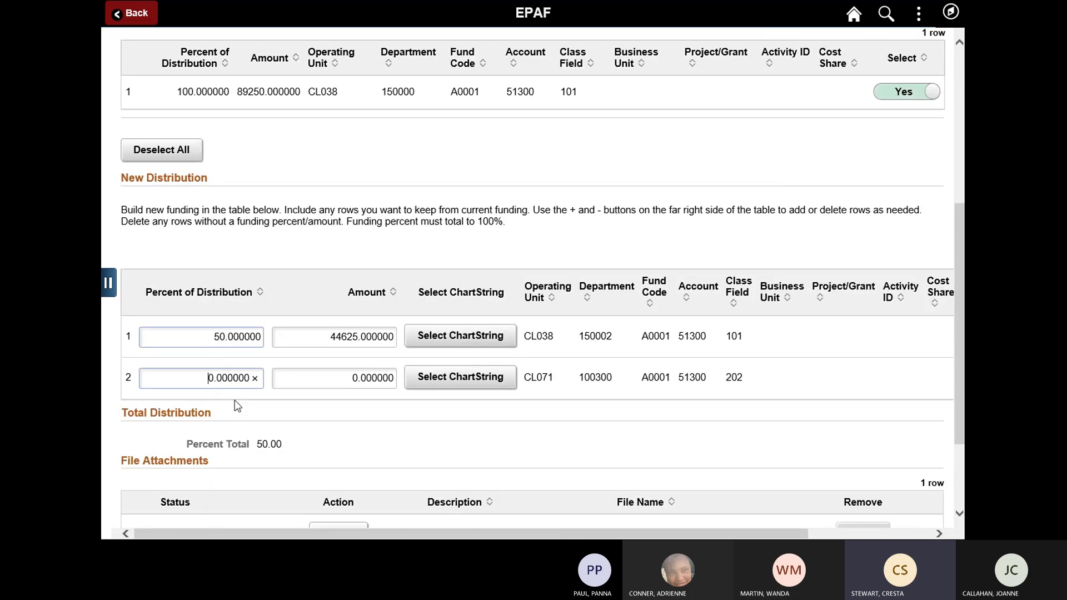
key("Right")
key("BackSpace")
type("50")
left_click(332, 444)
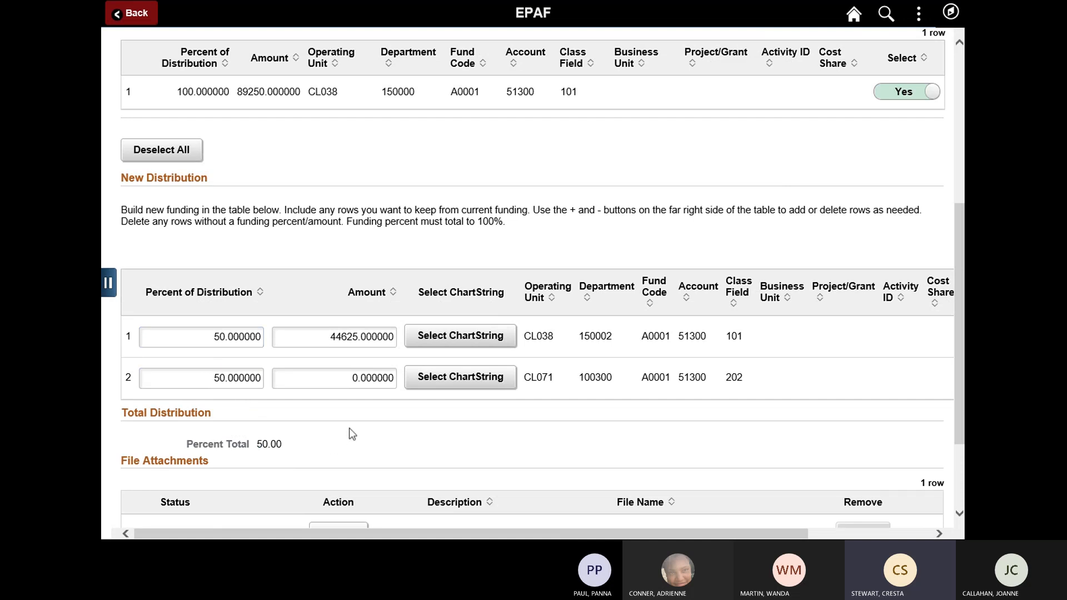
scroll(352, 433, "down", 3)
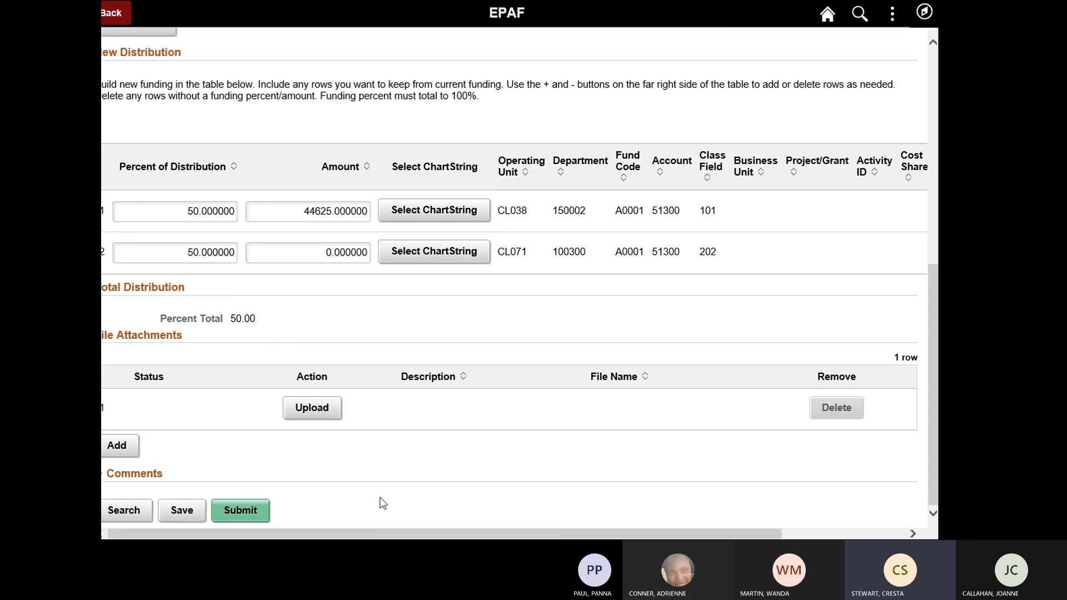
mouse_move(641, 1)
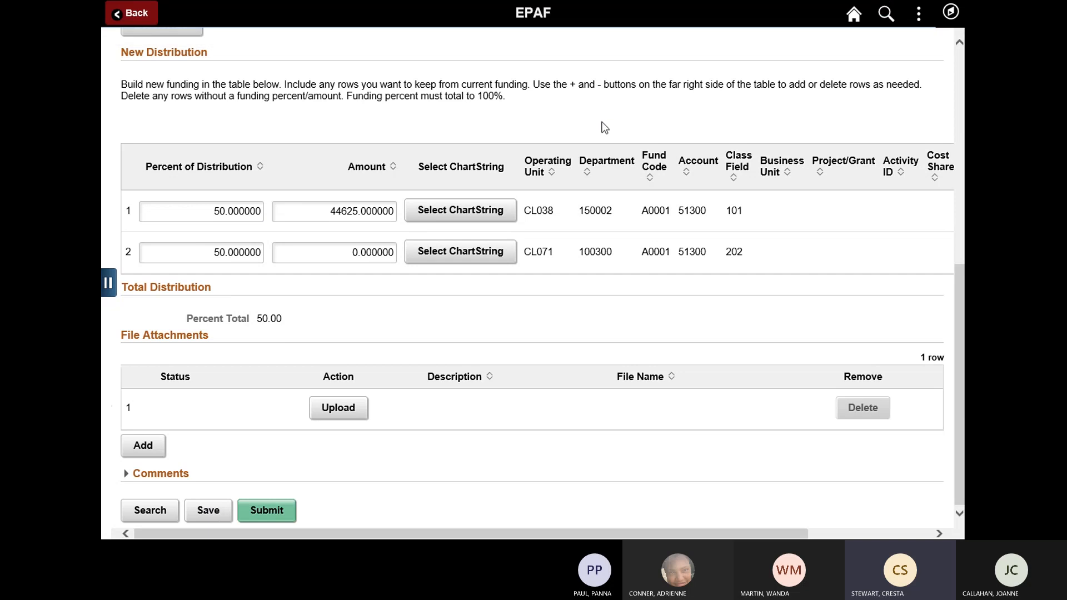
Step: Switch to the Office of the Controller web page and review the expanded Retro Payroll Funding Changes Update section
mouse_move(586, 1)
left_click(584, 11)
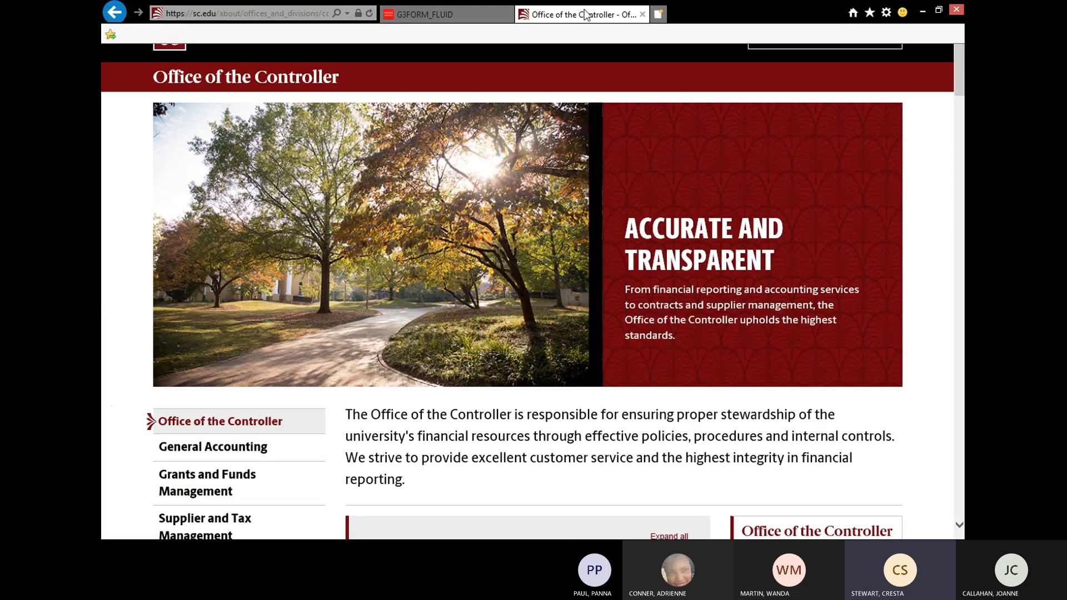
scroll(658, 325, "down", 6)
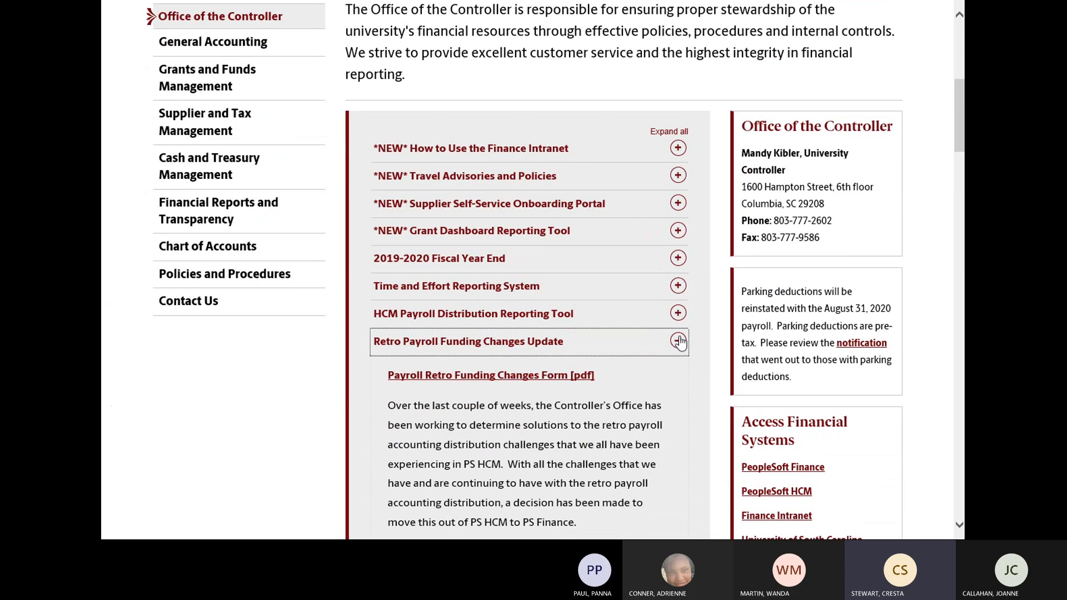
left_click(679, 341)
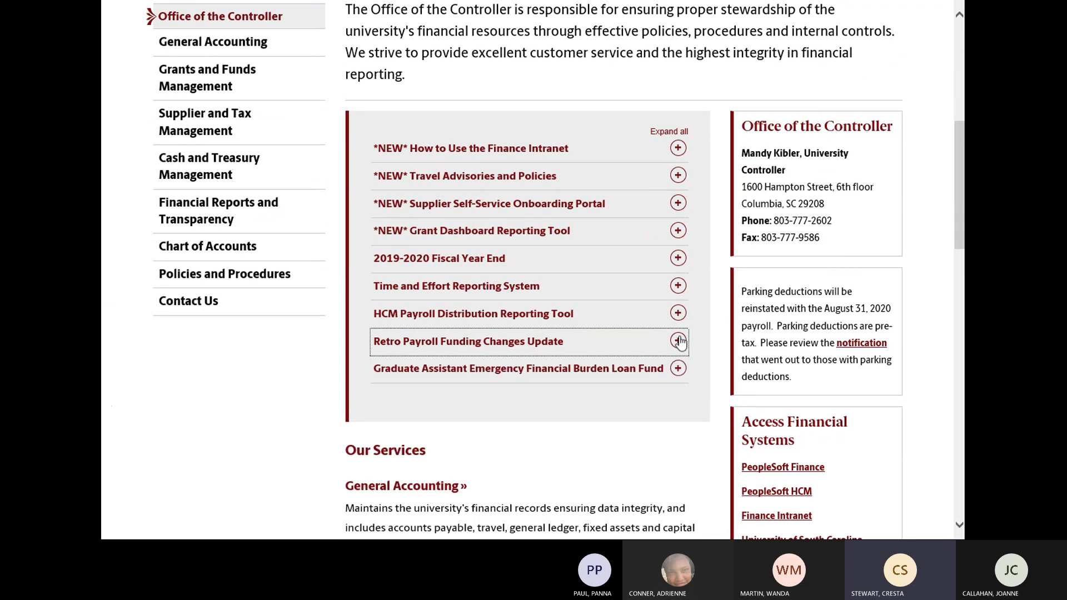
left_click(679, 341)
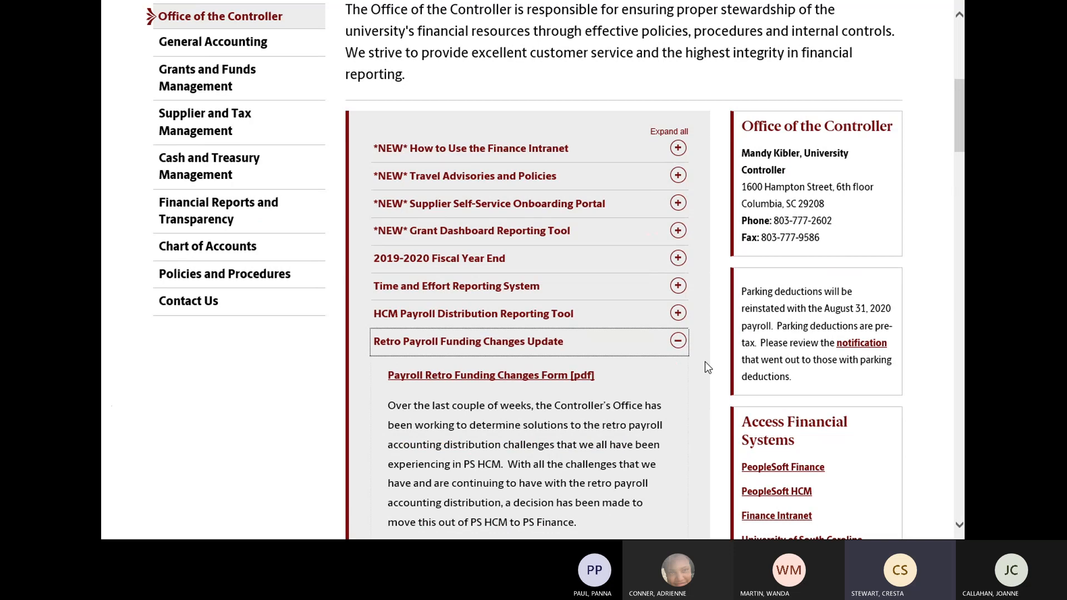
scroll(706, 367, "down", 4)
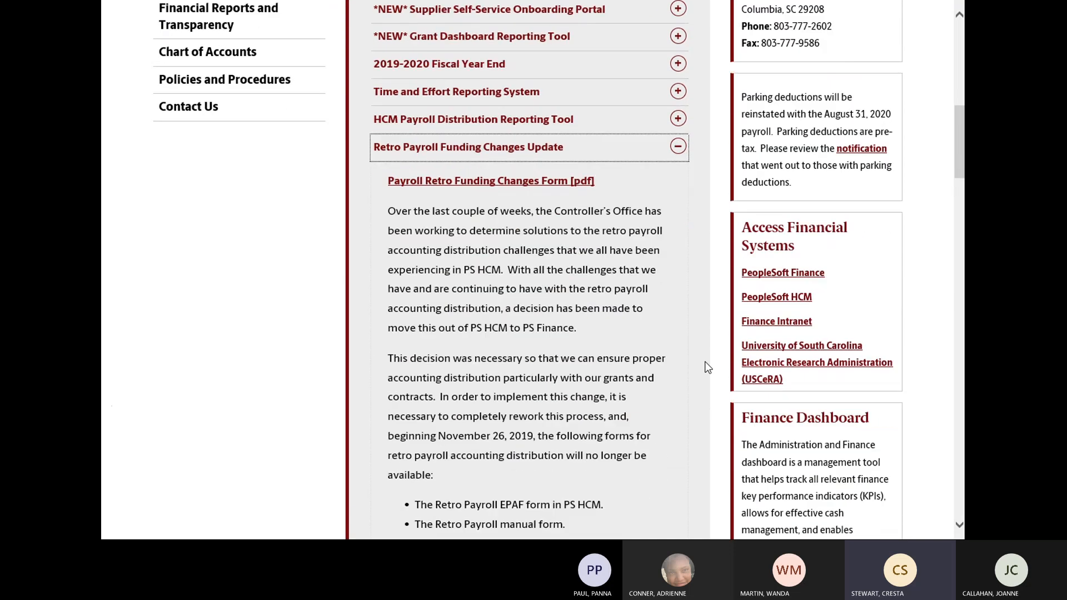
scroll(706, 366, "down", 3)
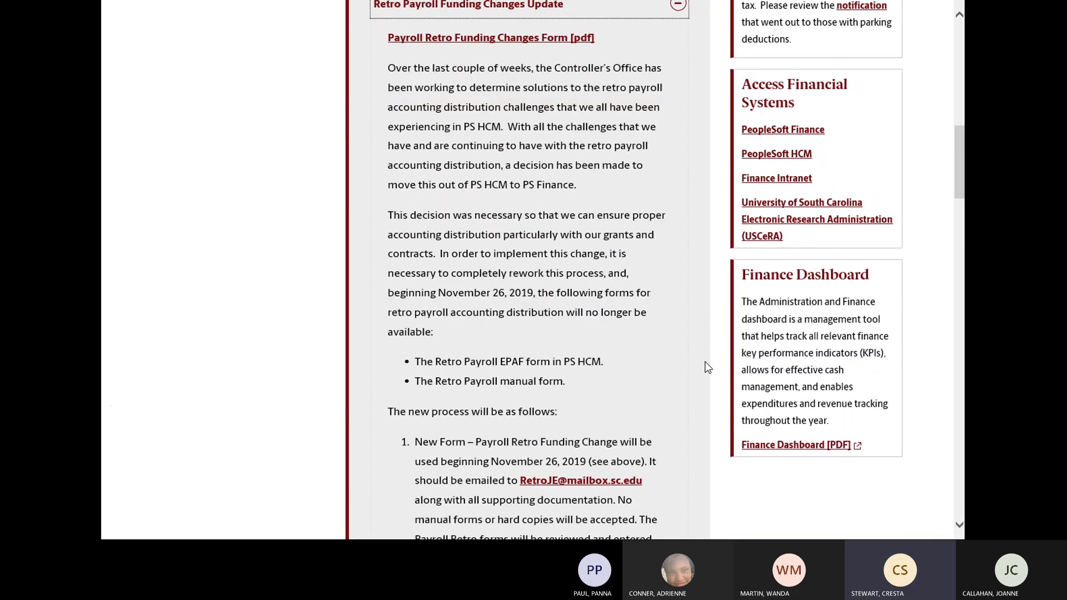